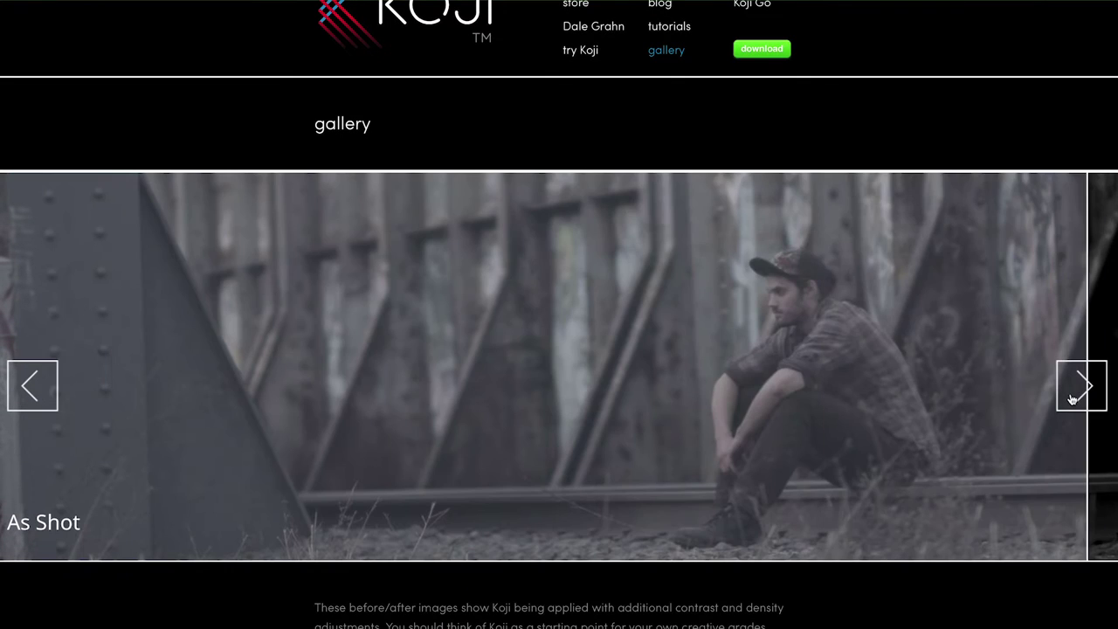
- Browse the before-and-after images in the Koji website gallery
{"action": "left_click", "coordinate": [1082, 386]}
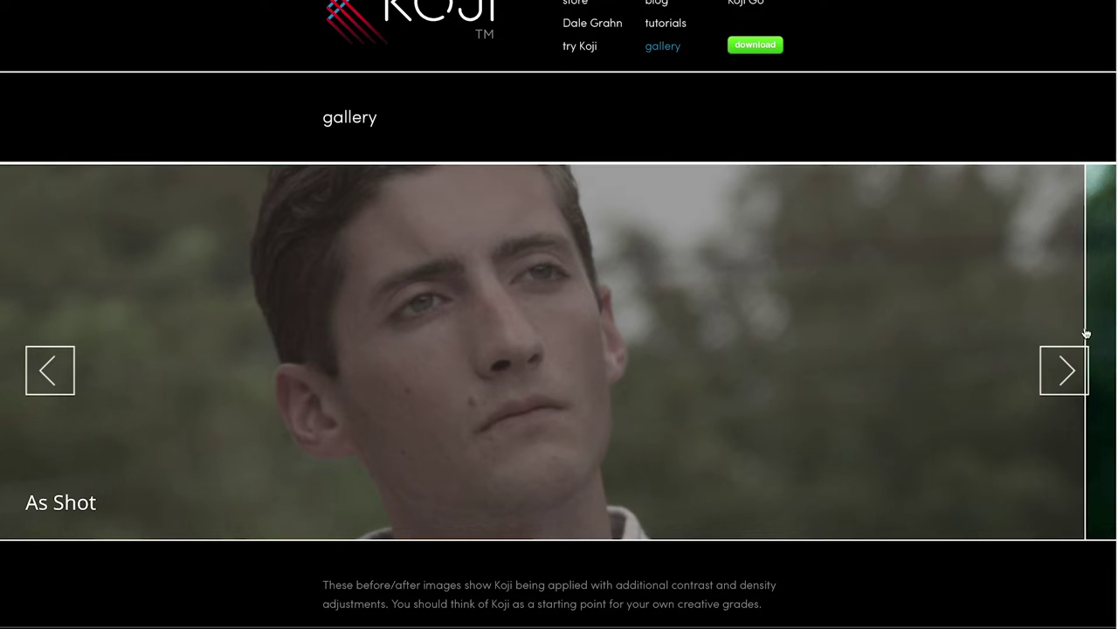
{"action": "left_click", "coordinate": [1066, 371]}
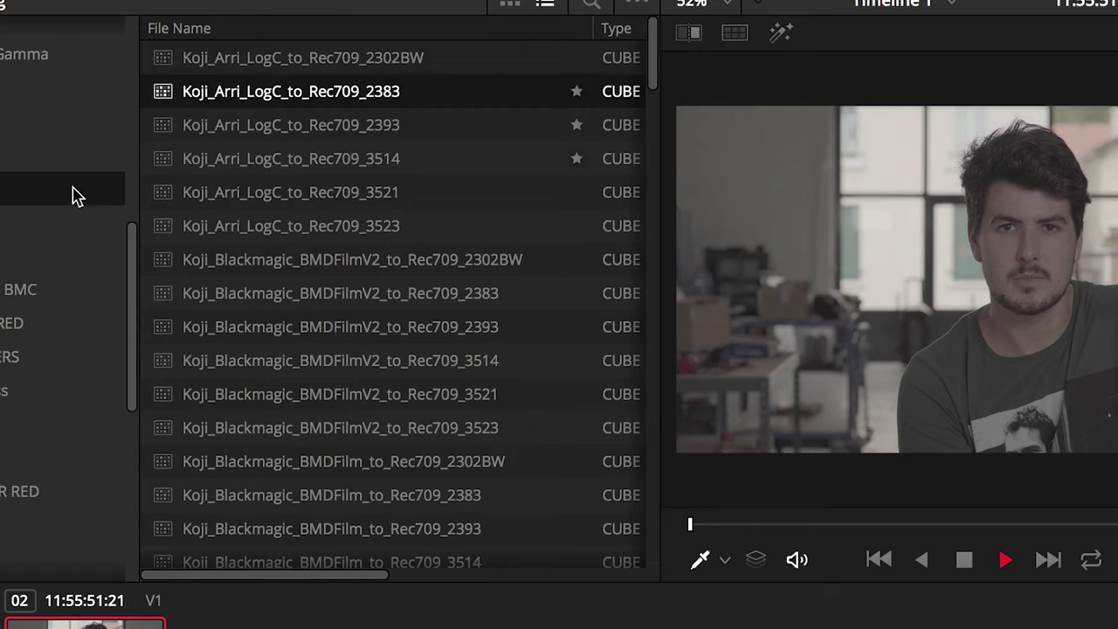
- In DaVinci Resolve, look through the Koji Log LUTs to compare the camera formats and print-stock variants on offer
{"action": "scroll", "coordinate": [347, 114], "scroll_direction": "down", "scroll_amount": 7}
{"action": "scroll", "coordinate": [354, 184], "scroll_direction": "up", "scroll_amount": 7}
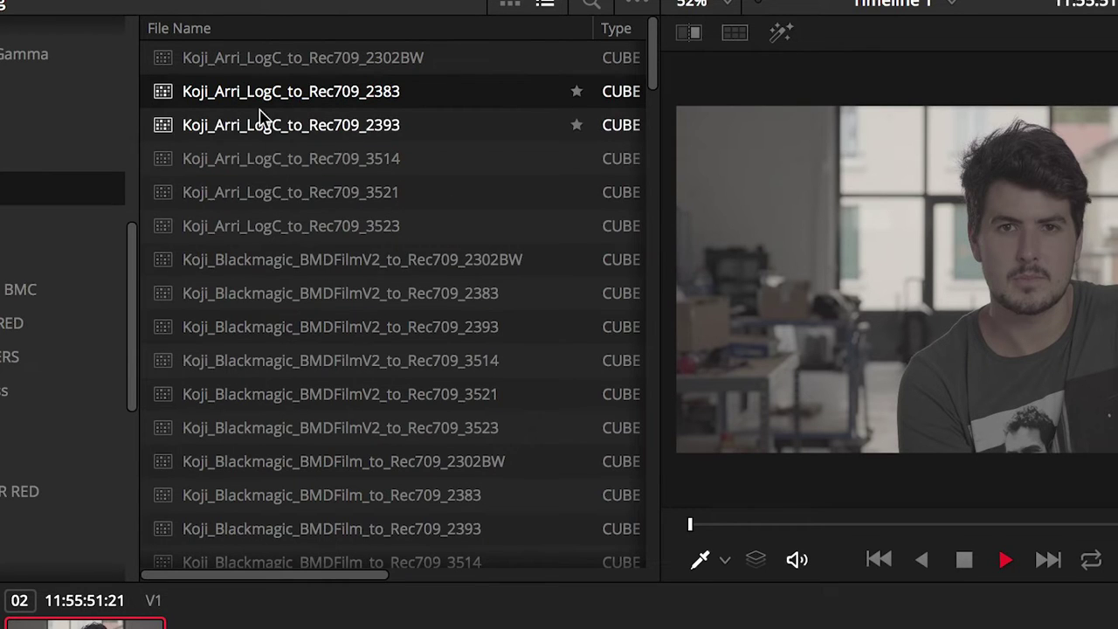
{"action": "scroll", "coordinate": [257, 375], "scroll_direction": "down", "scroll_amount": 6}
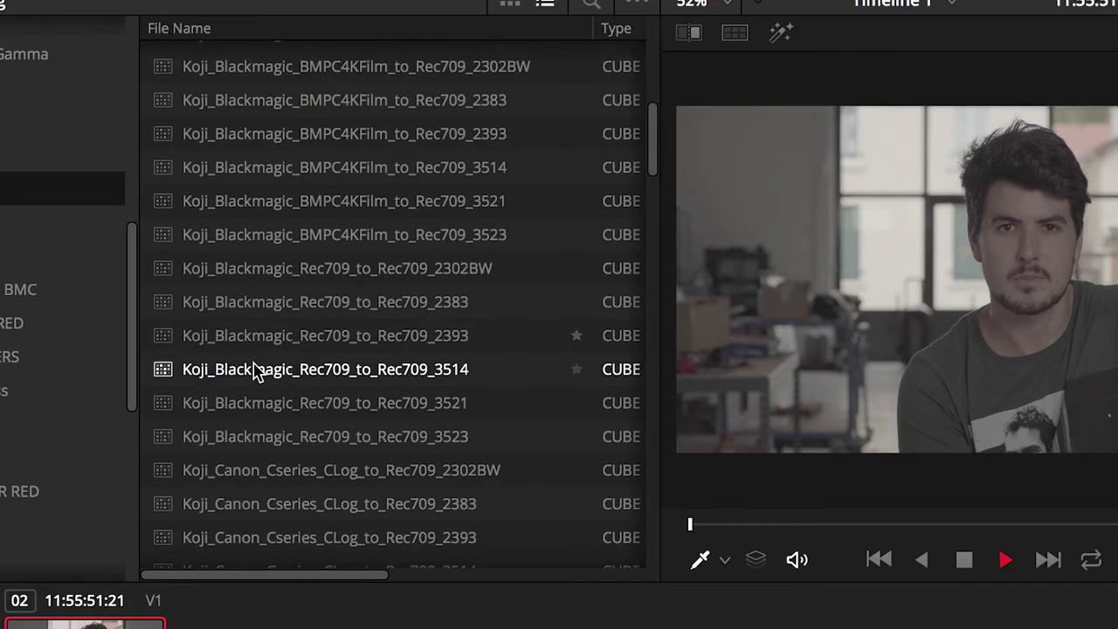
{"action": "scroll", "coordinate": [255, 371], "scroll_direction": "down", "scroll_amount": 18}
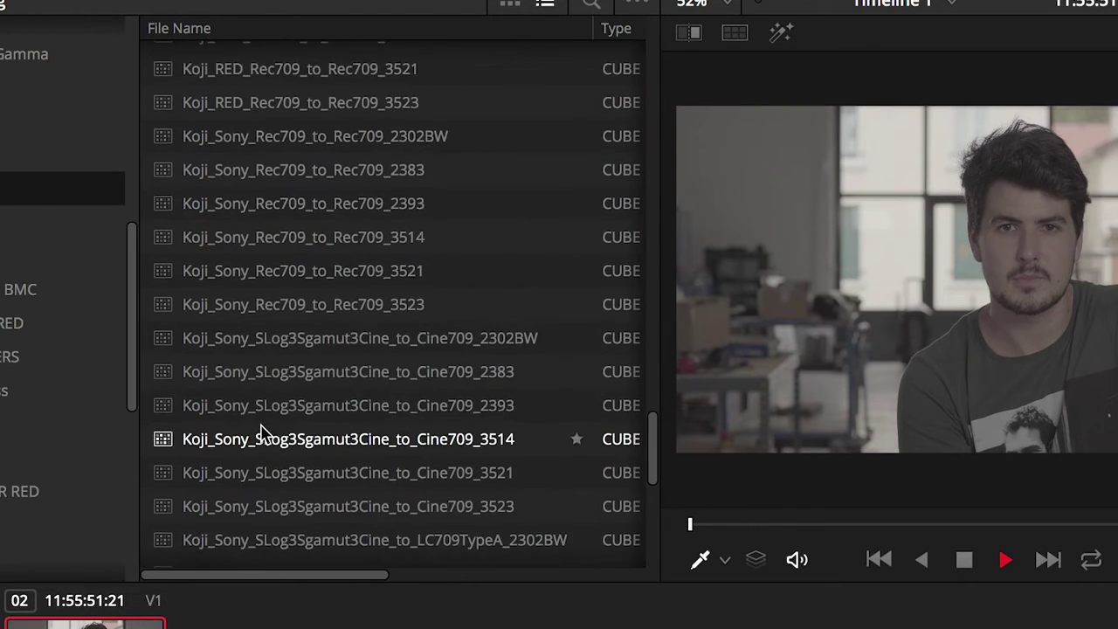
{"action": "scroll", "coordinate": [260, 430], "scroll_direction": "up", "scroll_amount": 7}
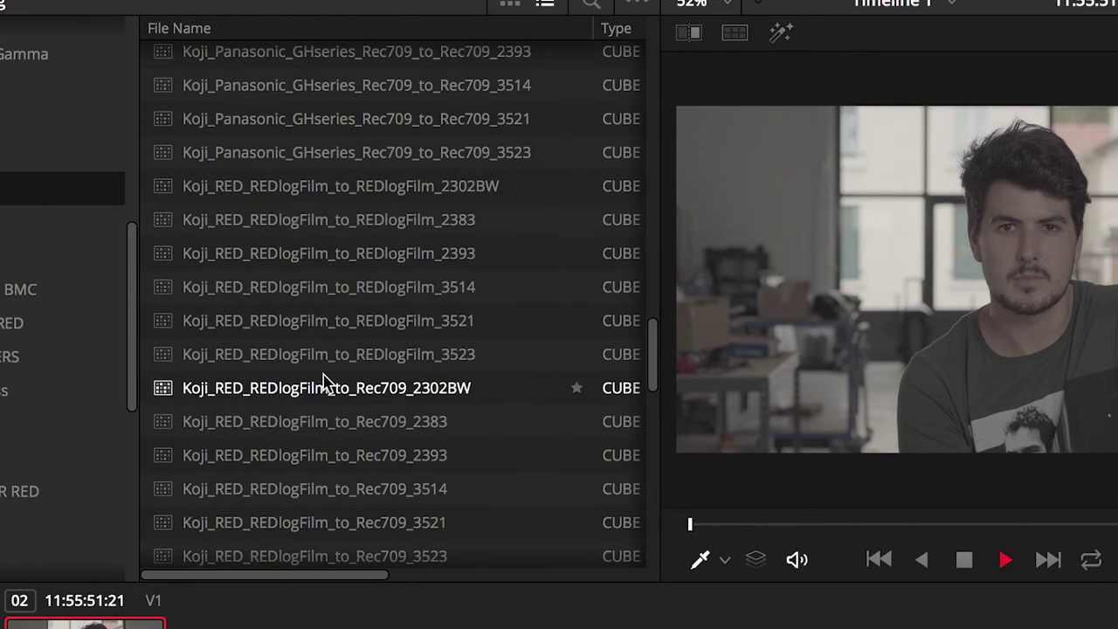
{"action": "scroll", "coordinate": [324, 381], "scroll_direction": "up", "scroll_amount": 15}
{"action": "scroll", "coordinate": [294, 428], "scroll_direction": "down", "scroll_amount": 5}
{"action": "scroll", "coordinate": [293, 421], "scroll_direction": "down", "scroll_amount": 7}
{"action": "scroll", "coordinate": [292, 421], "scroll_direction": "down", "scroll_amount": 1}
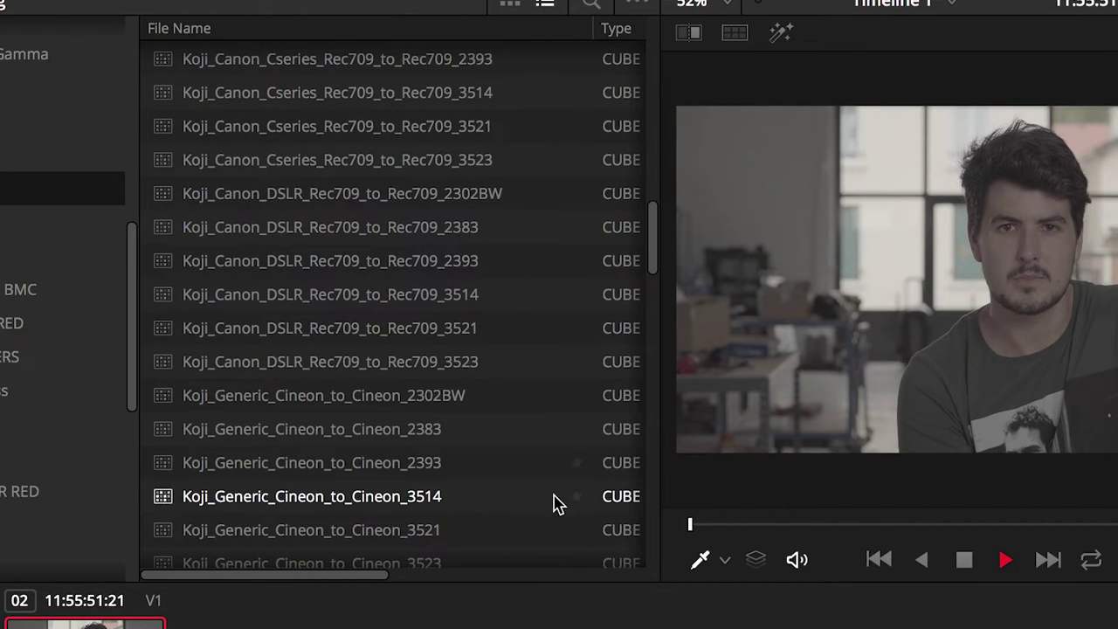
{"action": "scroll", "coordinate": [393, 441], "scroll_direction": "down", "scroll_amount": 20}
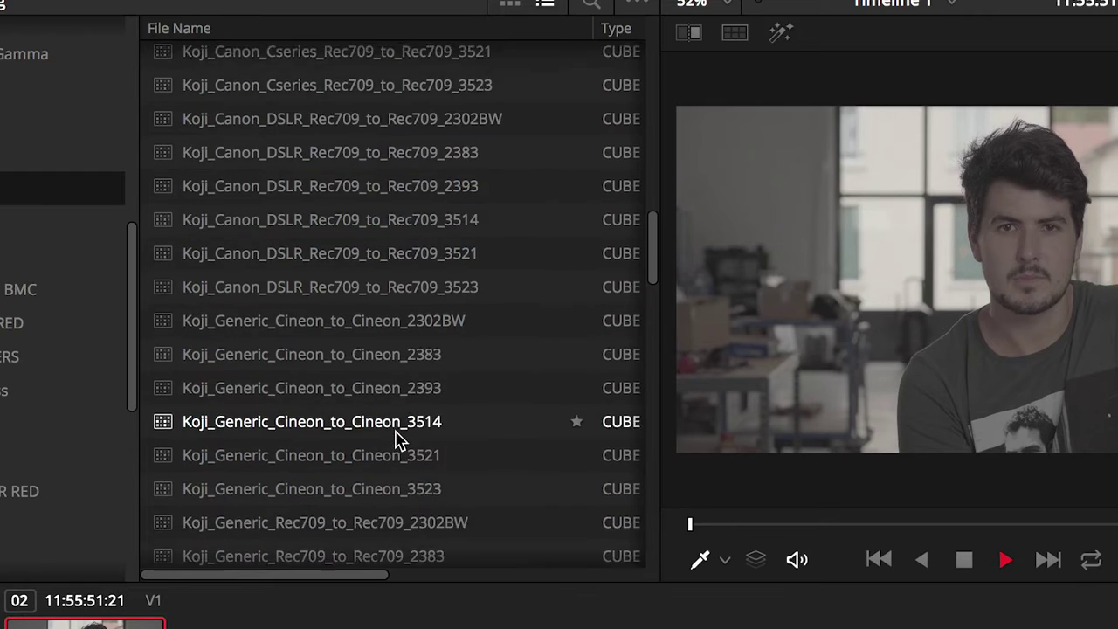
{"action": "scroll", "coordinate": [397, 441], "scroll_direction": "down", "scroll_amount": 10}
{"action": "scroll", "coordinate": [399, 433], "scroll_direction": "up", "scroll_amount": 6}
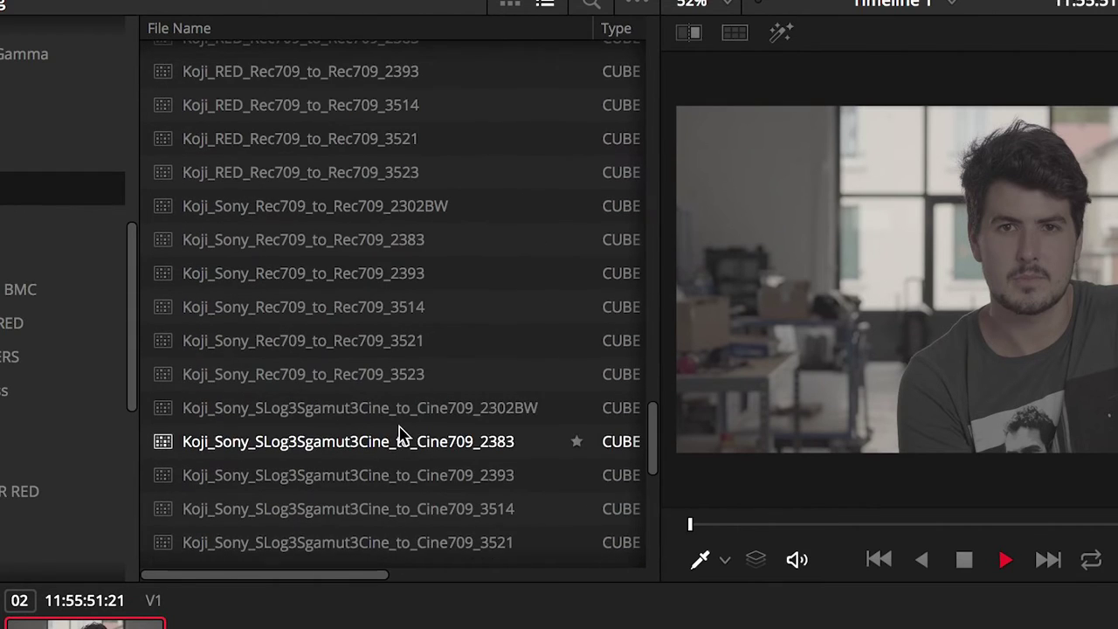
- Apply the Koji_Sony_SLog3Sgamut3Cine_to_LC709_2383 LUT to the second clip's current node
{"action": "scroll", "coordinate": [463, 417], "scroll_direction": "down", "scroll_amount": 10}
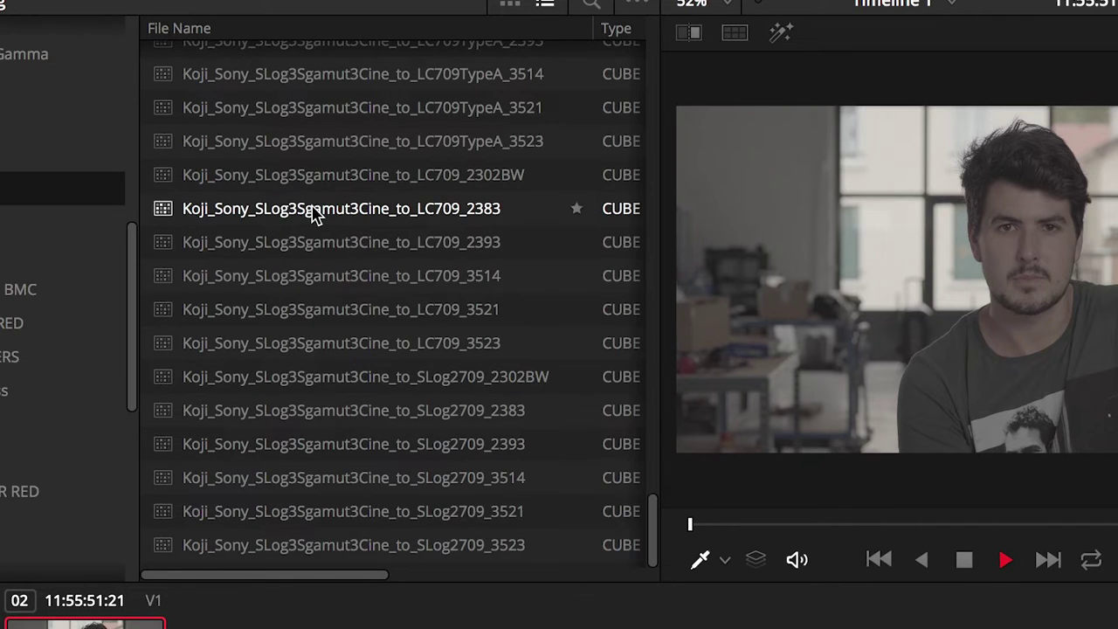
{"action": "left_click", "coordinate": [384, 221]}
{"action": "right_click", "coordinate": [385, 218]}
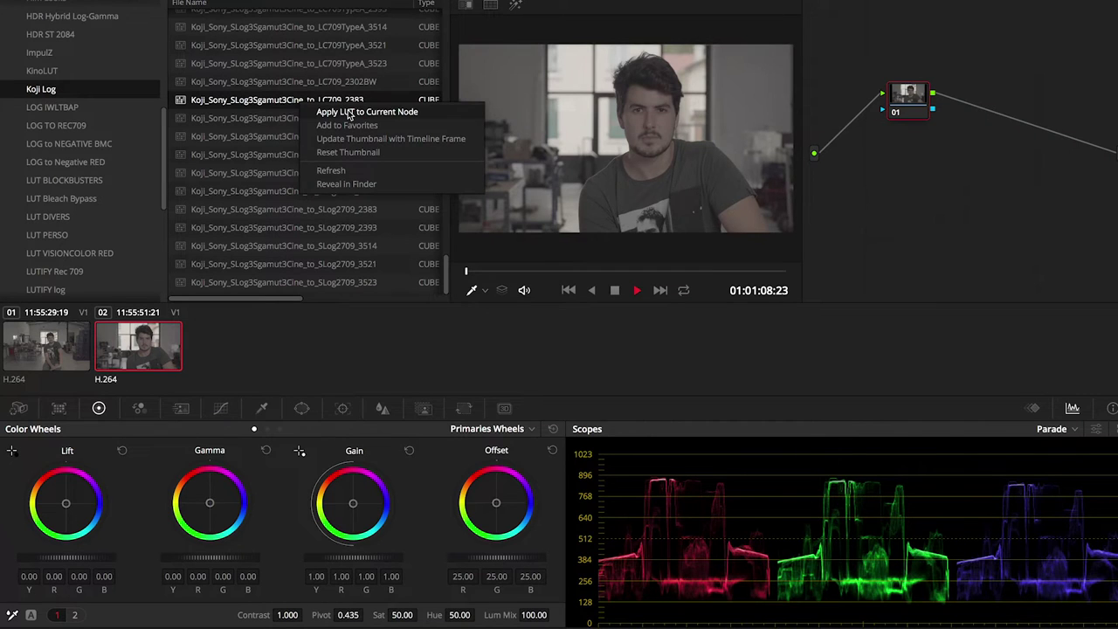
{"action": "left_click", "coordinate": [350, 113]}
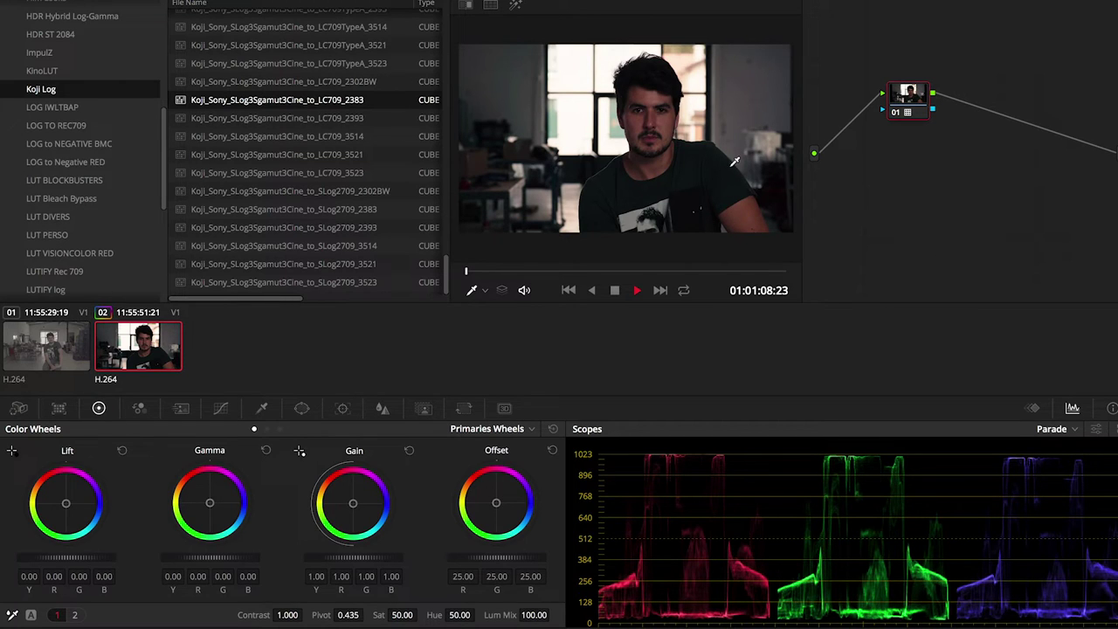
- Add a serial node before the LUT node and arrange the two nodes apart in the node graph
{"action": "right_click", "coordinate": [912, 103]}
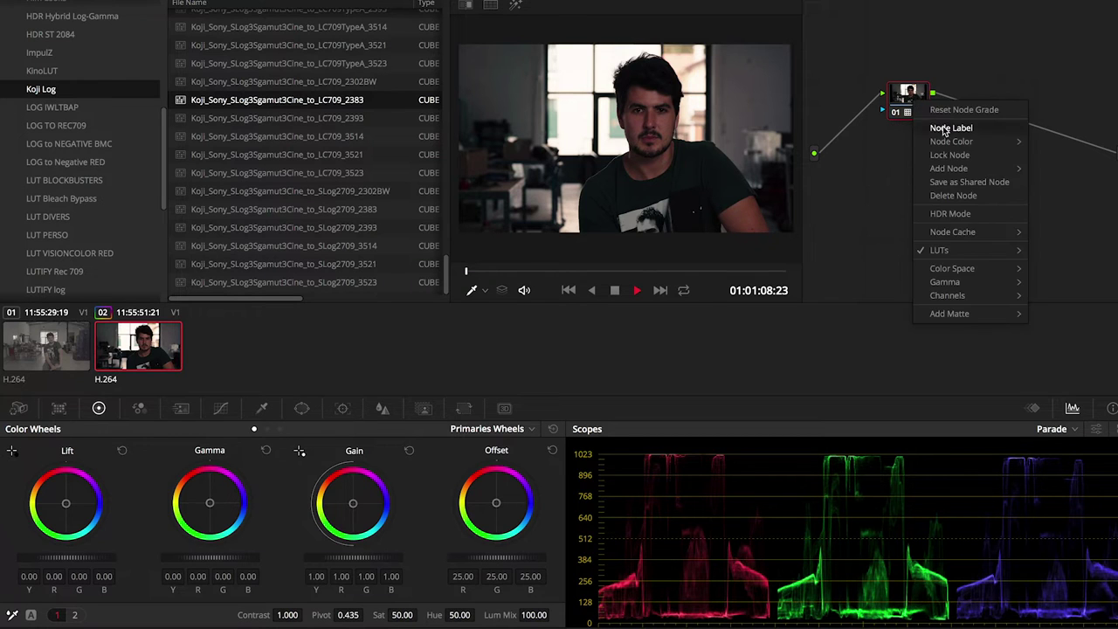
{"action": "mouse_move", "coordinate": [954, 172]}
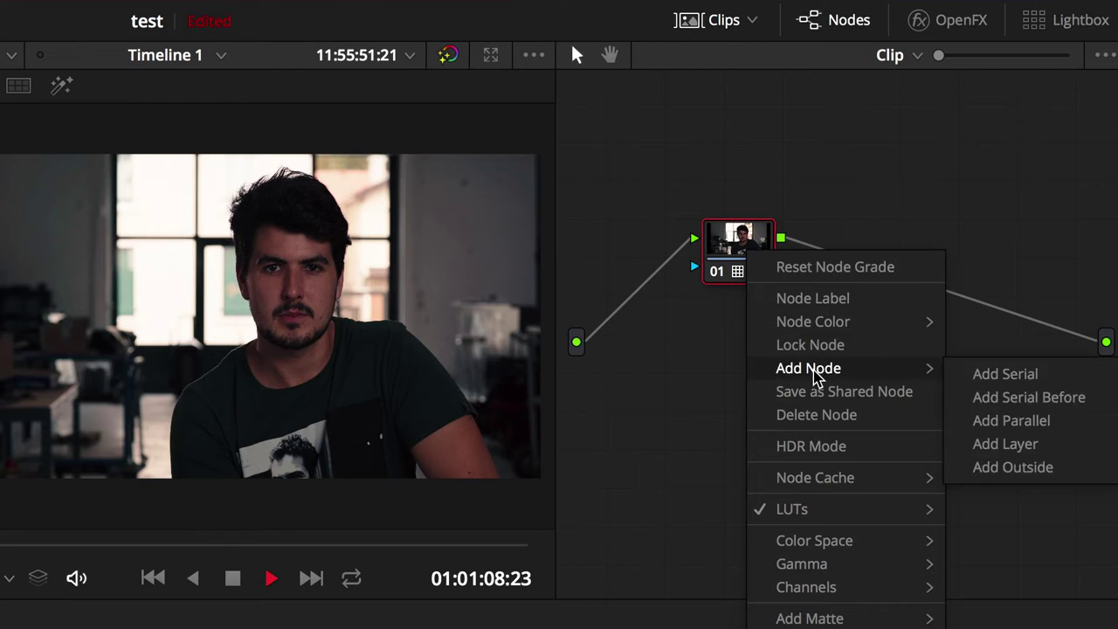
{"action": "left_click", "coordinate": [996, 400]}
{"action": "left_click_drag", "start_coordinate": [765, 251], "coordinate": [930, 237]}
{"action": "left_click_drag", "start_coordinate": [767, 330], "coordinate": [744, 252]}
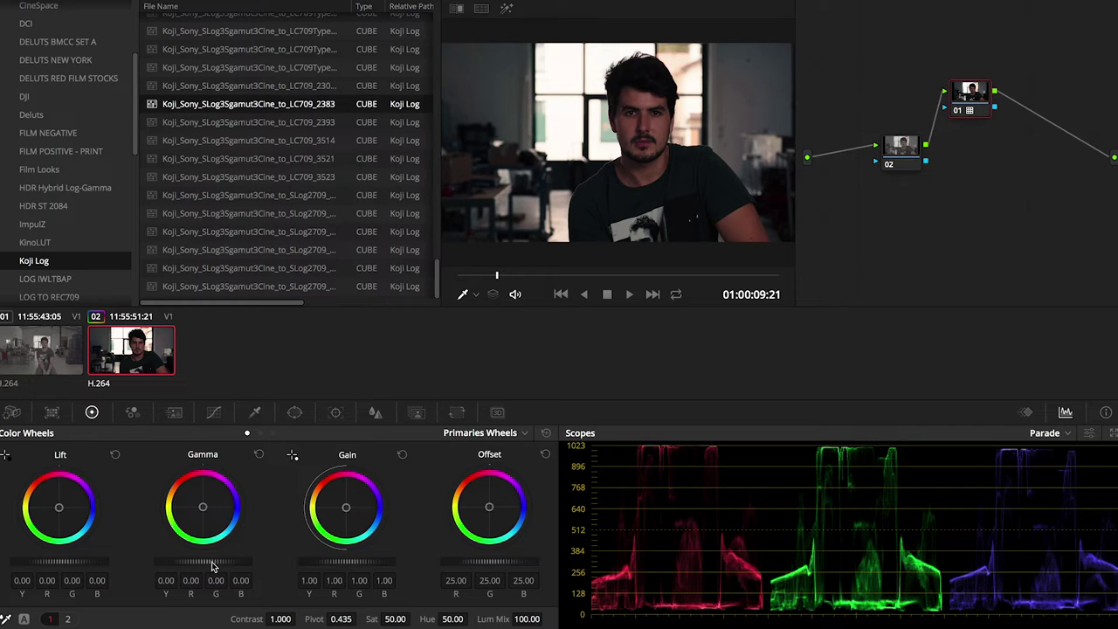
- Adjust the tonal range on the second clip's LUT node with Gamma 0.11, Gain 0.82 and Contrast 1.116
{"action": "left_click_drag", "start_coordinate": [208, 566], "coordinate": [207, 566]}
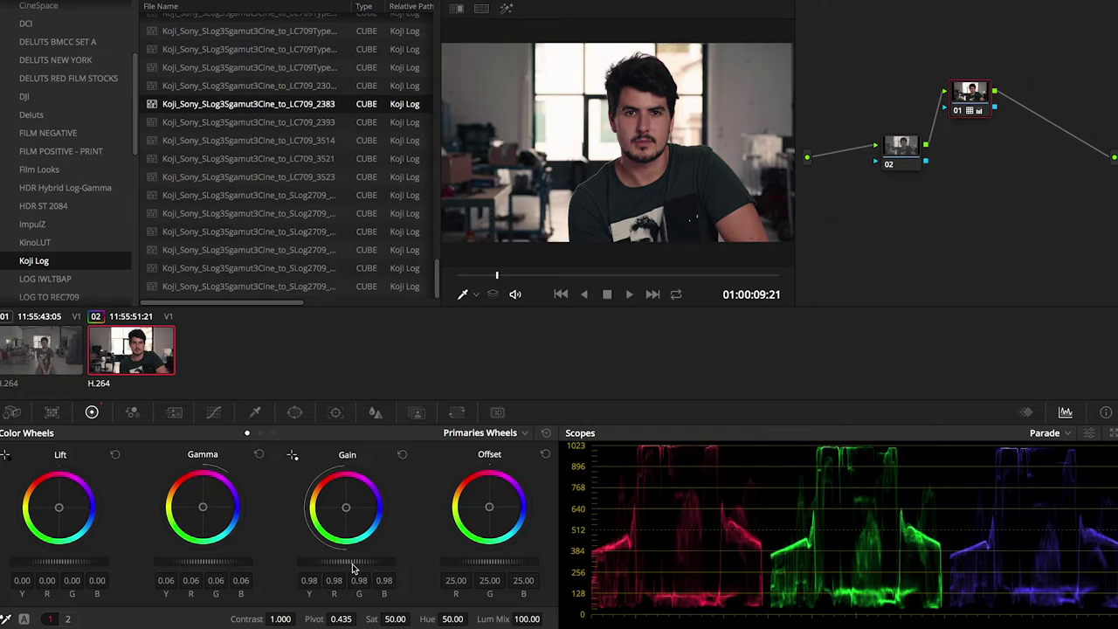
{"action": "left_click_drag", "start_coordinate": [354, 568], "coordinate": [345, 568]}
{"action": "left_click_drag", "start_coordinate": [219, 563], "coordinate": [219, 563]}
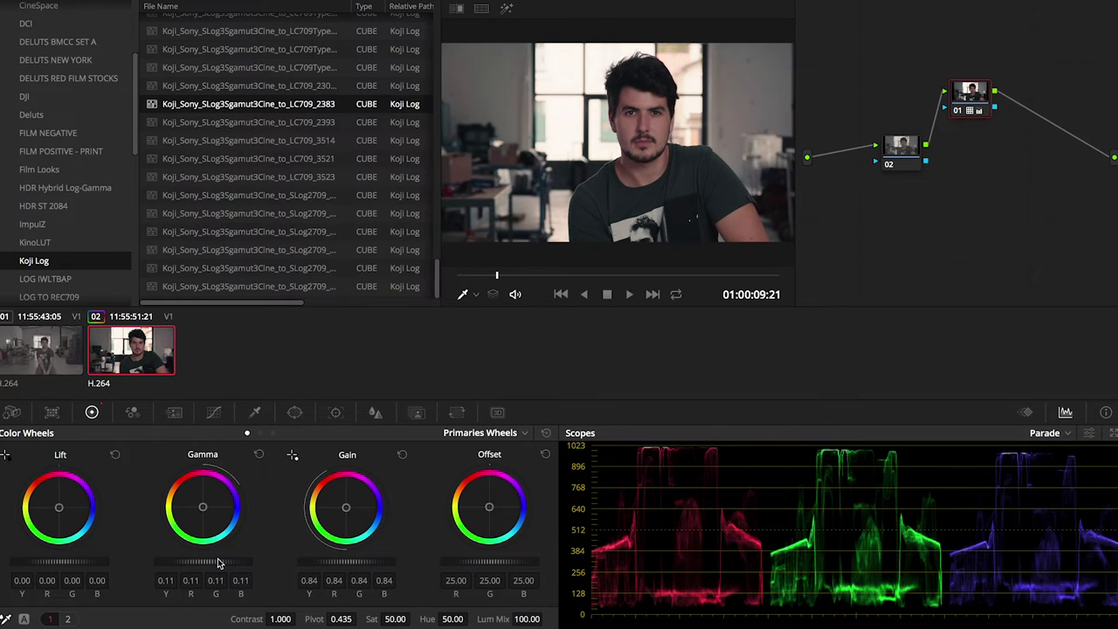
{"action": "left_click_drag", "start_coordinate": [355, 562], "coordinate": [355, 563]}
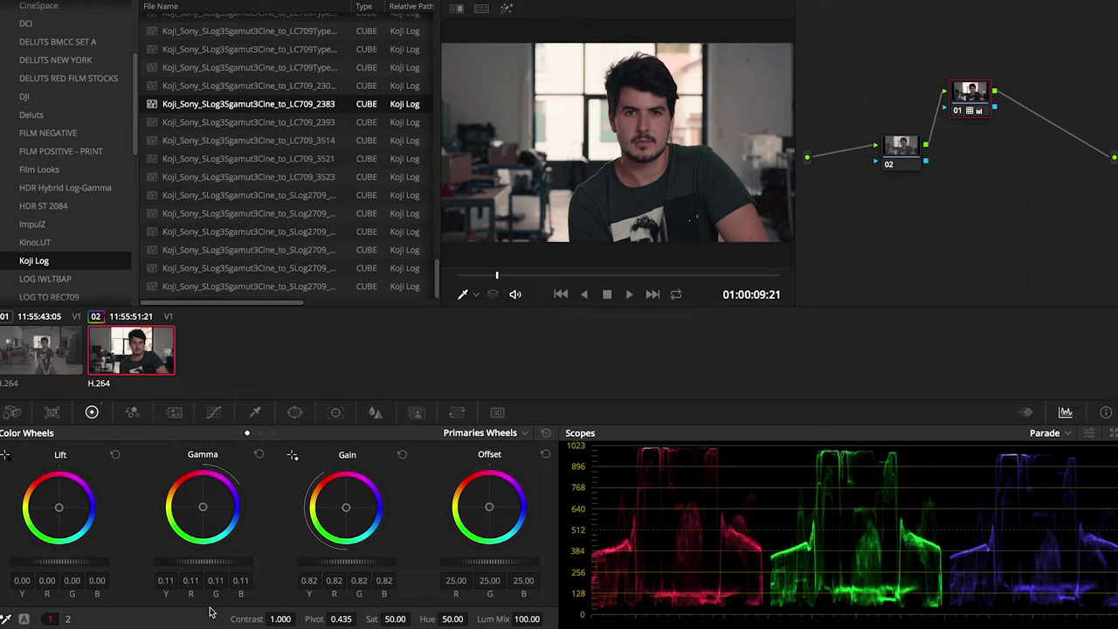
{"action": "left_click_drag", "start_coordinate": [281, 618], "coordinate": [290, 619]}
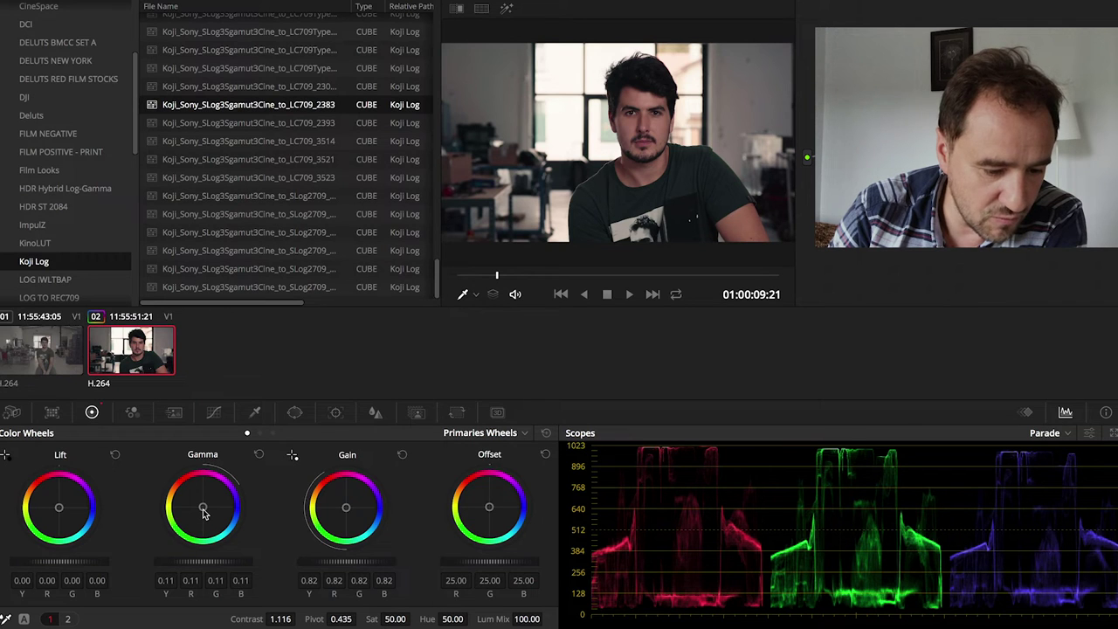
- Warm the Gamma balance to R 0.12, G 0.11, B 0.10 and cool the Lift to R -0.01, G 0.00, B 0.01
{"action": "left_click_drag", "start_coordinate": [204, 514], "coordinate": [204, 514]}
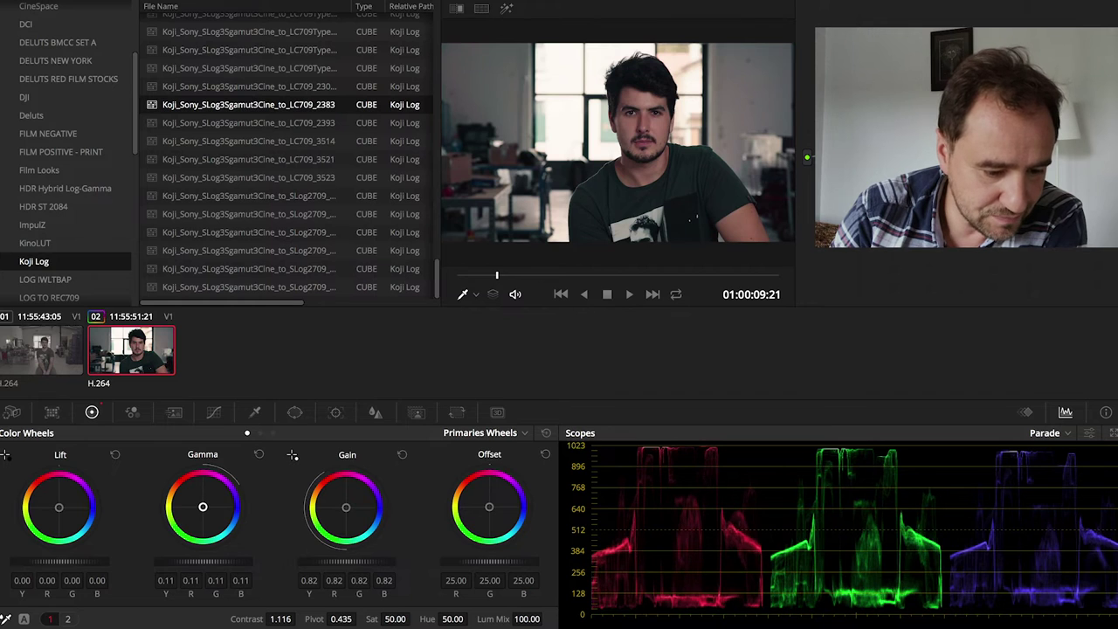
{"action": "left_click_drag", "start_coordinate": [203, 507], "coordinate": [202, 506]}
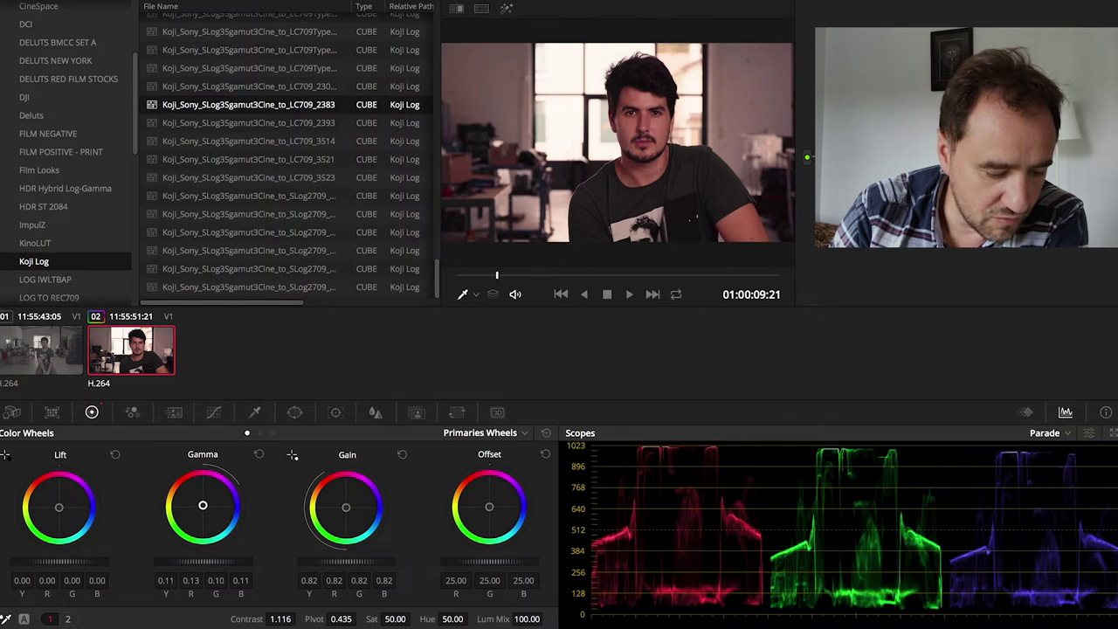
{"action": "key", "text": "ctrl+z"}
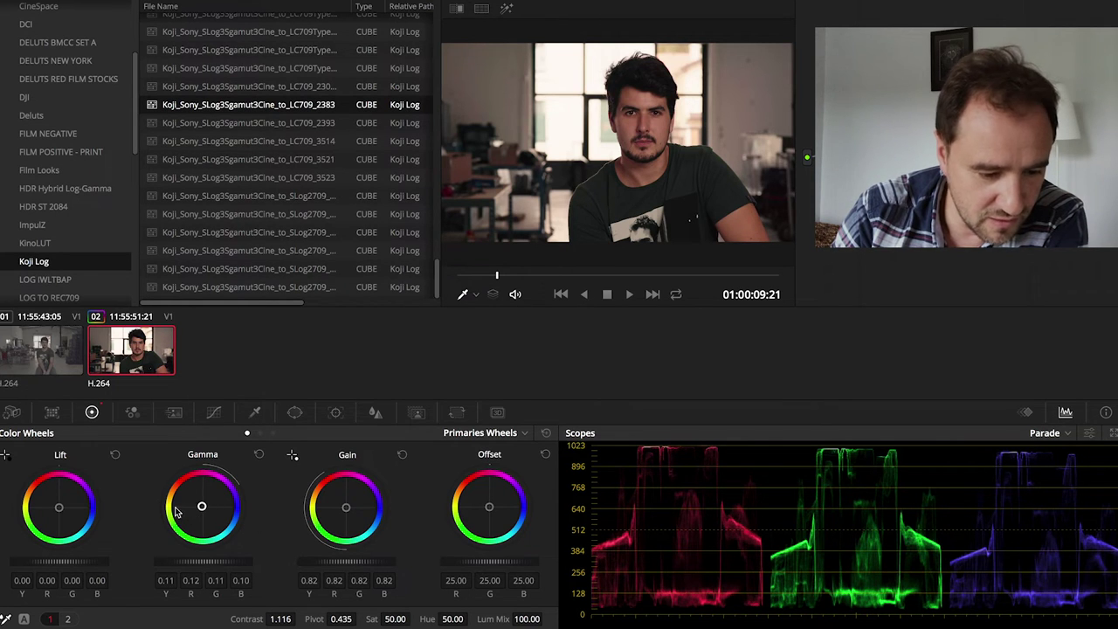
{"action": "left_click_drag", "start_coordinate": [63, 512], "coordinate": [59, 507]}
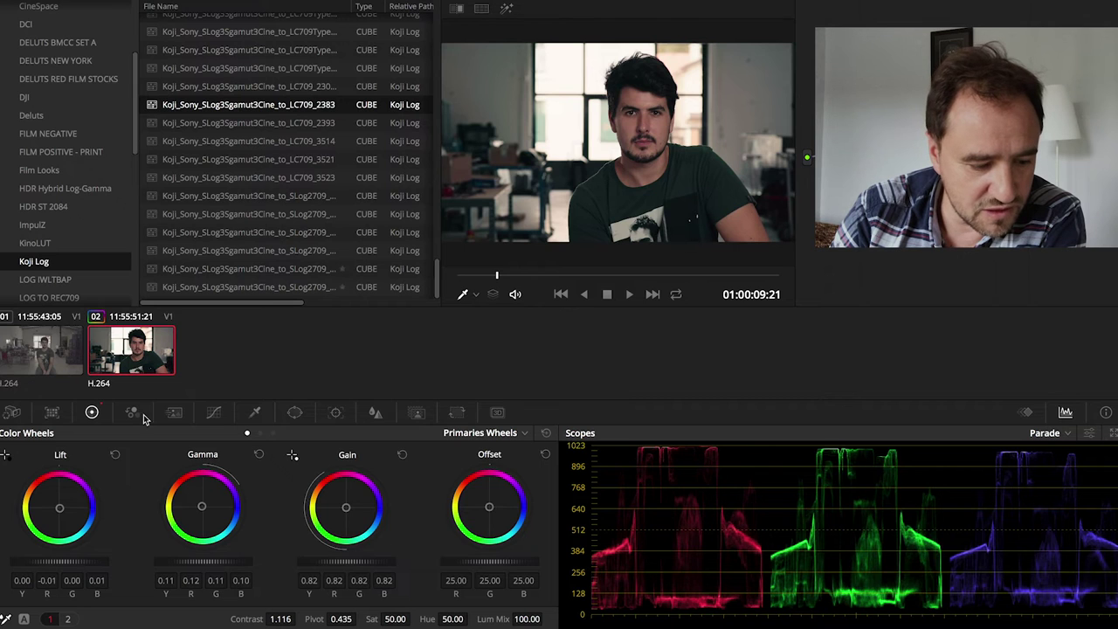
- Copy the second clip's grade onto the first clip and raise the first clip's overall Gamma to 0.14
{"action": "left_click", "coordinate": [43, 362]}
{"action": "middle_click", "coordinate": [130, 354]}
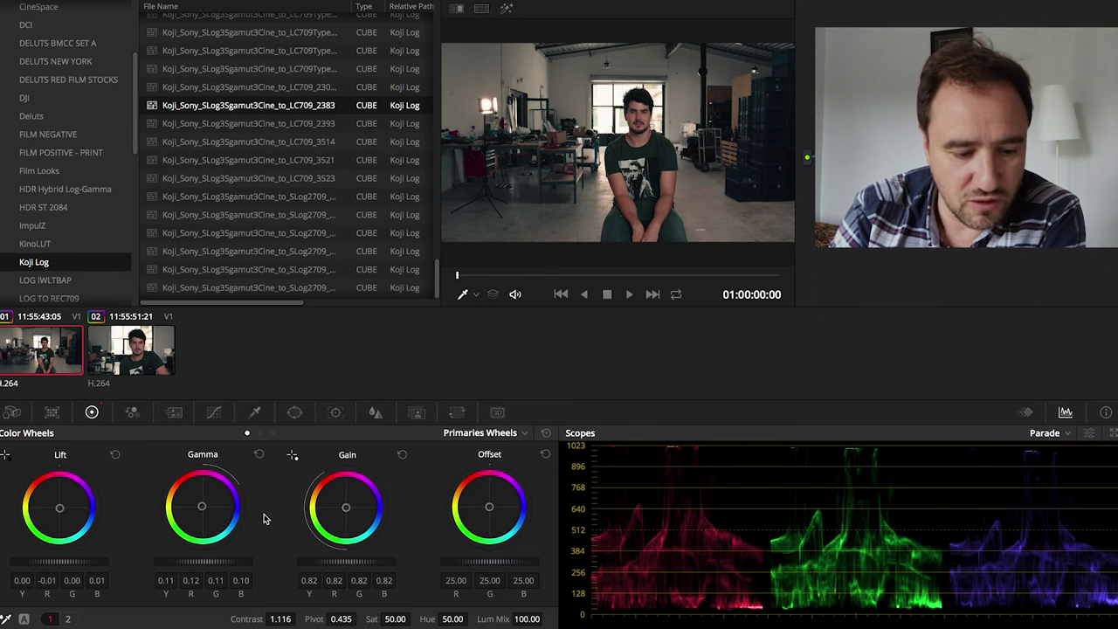
{"action": "scroll", "coordinate": [207, 561], "scroll_direction": "up", "scroll_amount": 1}
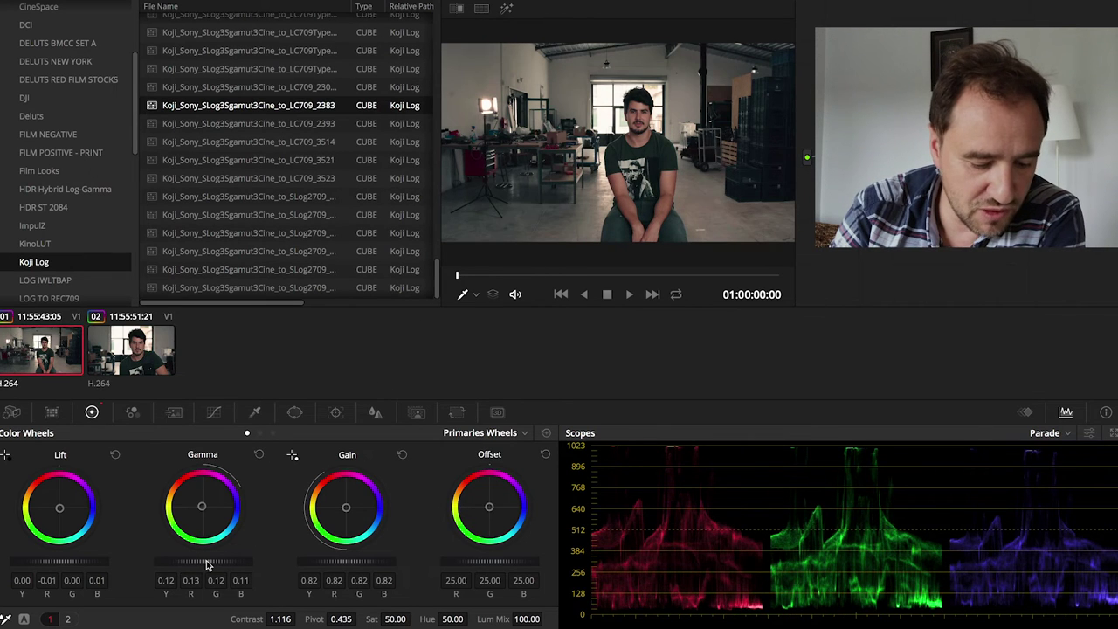
{"action": "scroll", "coordinate": [207, 565], "scroll_direction": "up", "scroll_amount": 1}
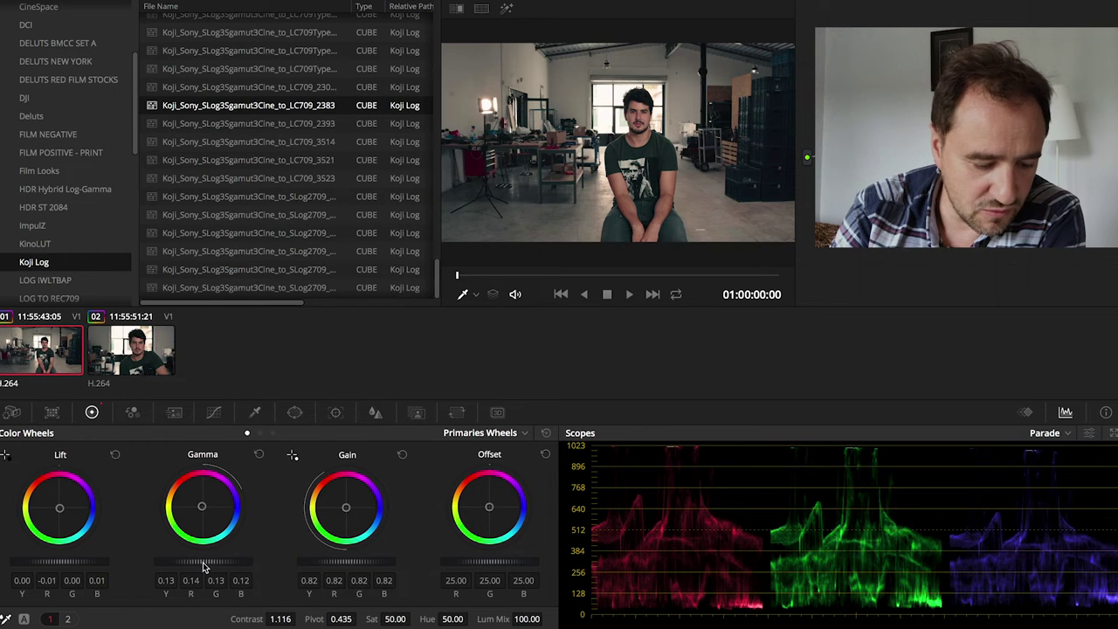
{"action": "scroll", "coordinate": [203, 567], "scroll_direction": "up", "scroll_amount": 1}
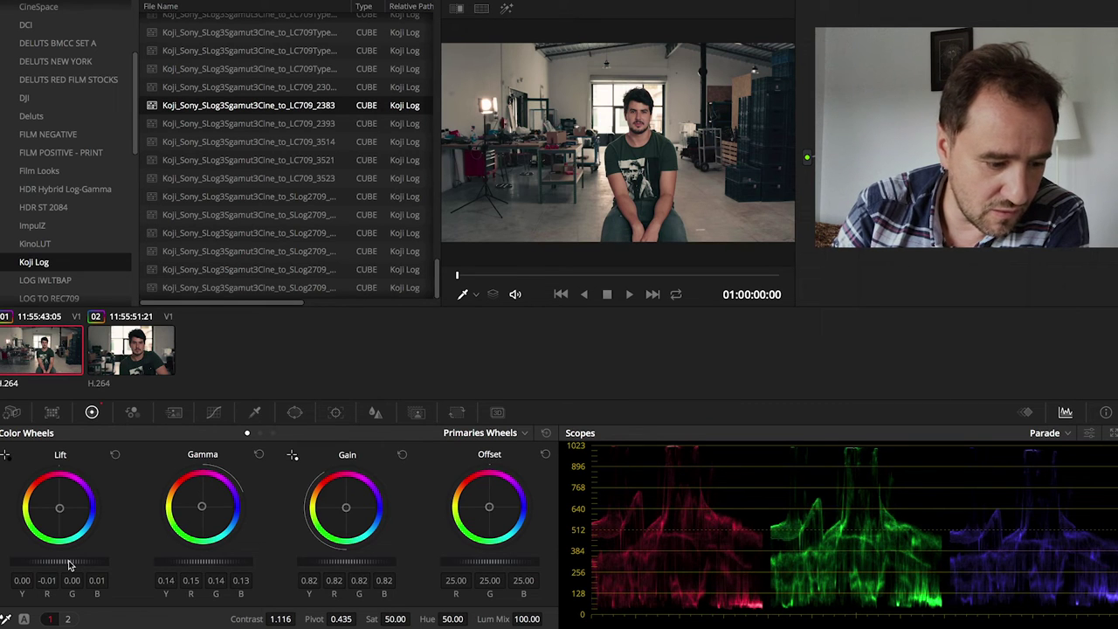
- Lower the first clip's overall Lift to -0.02 and raise its overall Gamma to 0.15
{"action": "left_click_drag", "start_coordinate": [70, 564], "coordinate": [65, 564]}
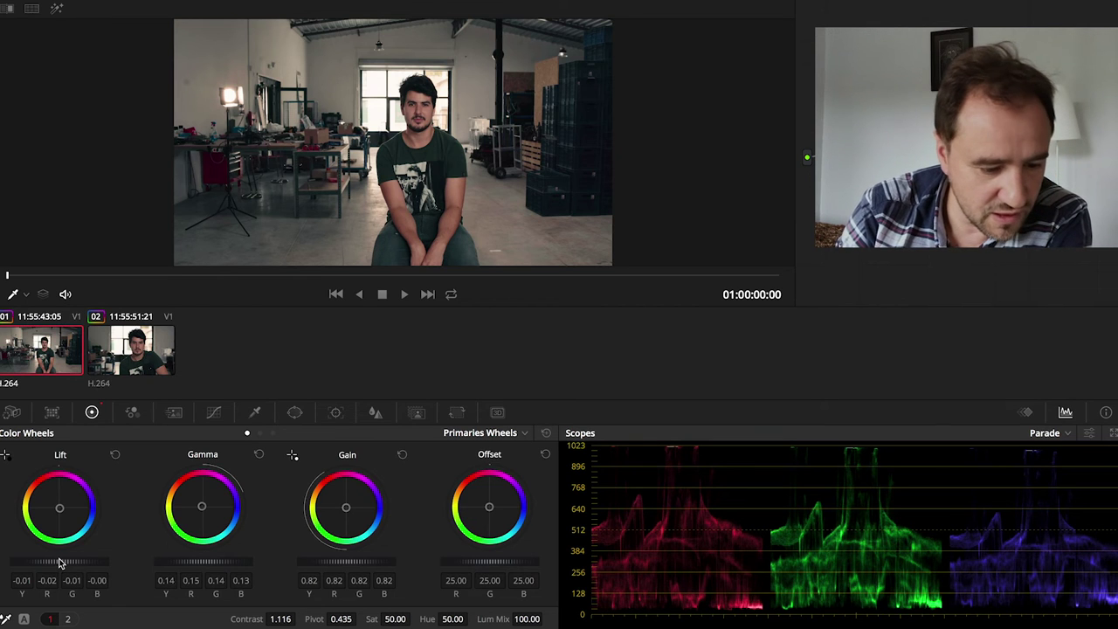
{"action": "scroll", "coordinate": [57, 560], "scroll_direction": "down", "scroll_amount": 1}
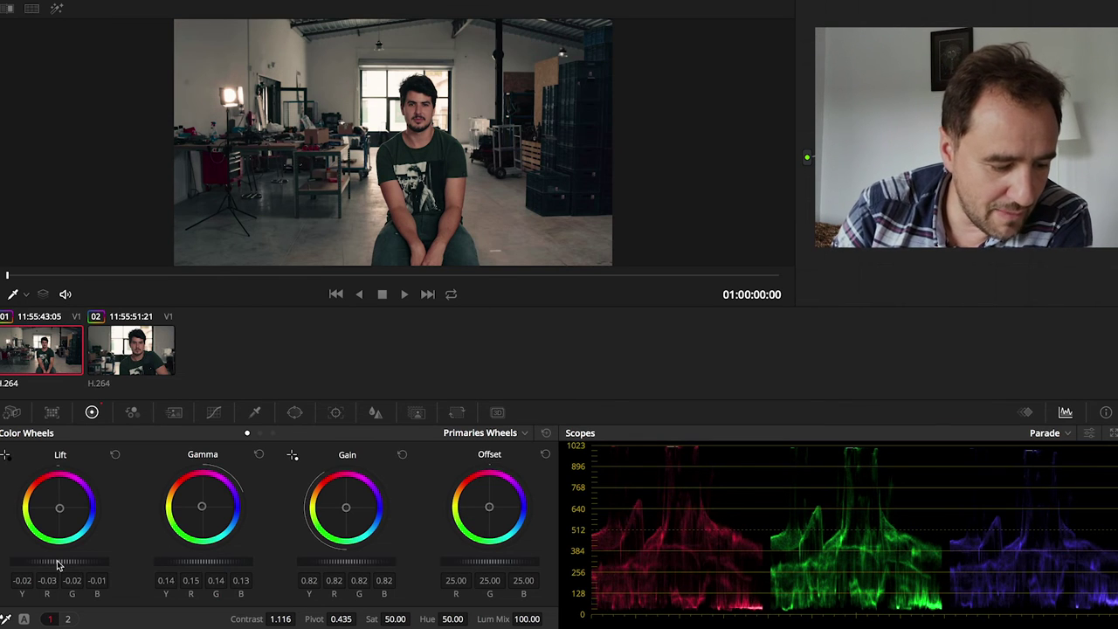
{"action": "scroll", "coordinate": [211, 568], "scroll_direction": "up", "scroll_amount": 1}
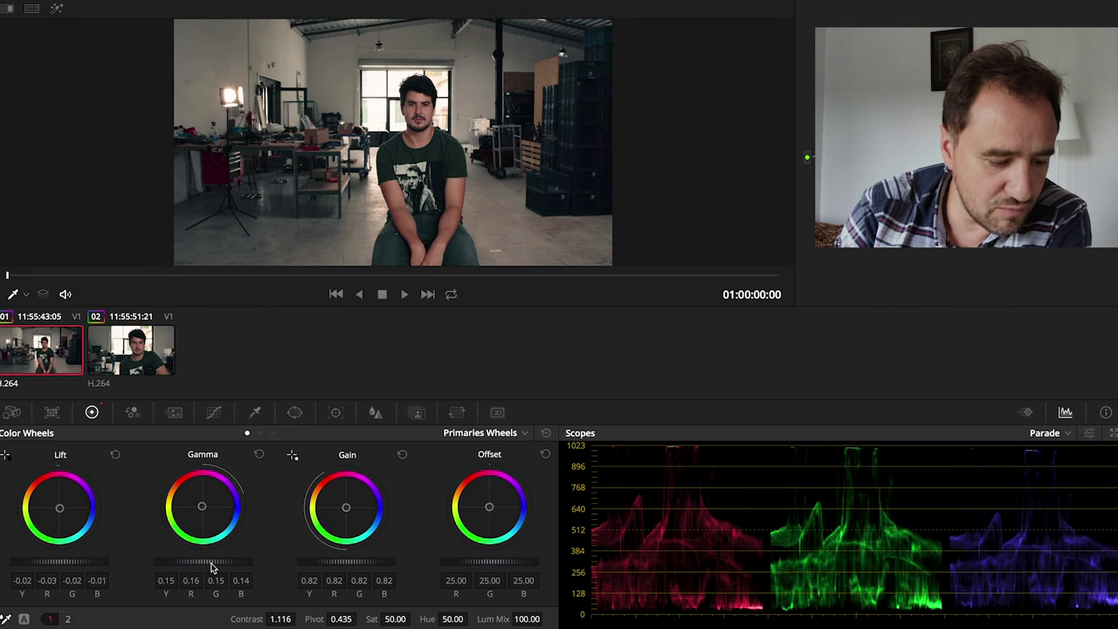
- Examine the graded first clip full screen and in a magnified viewer to check the subject and the background
{"action": "key", "text": "ctrl+f"}
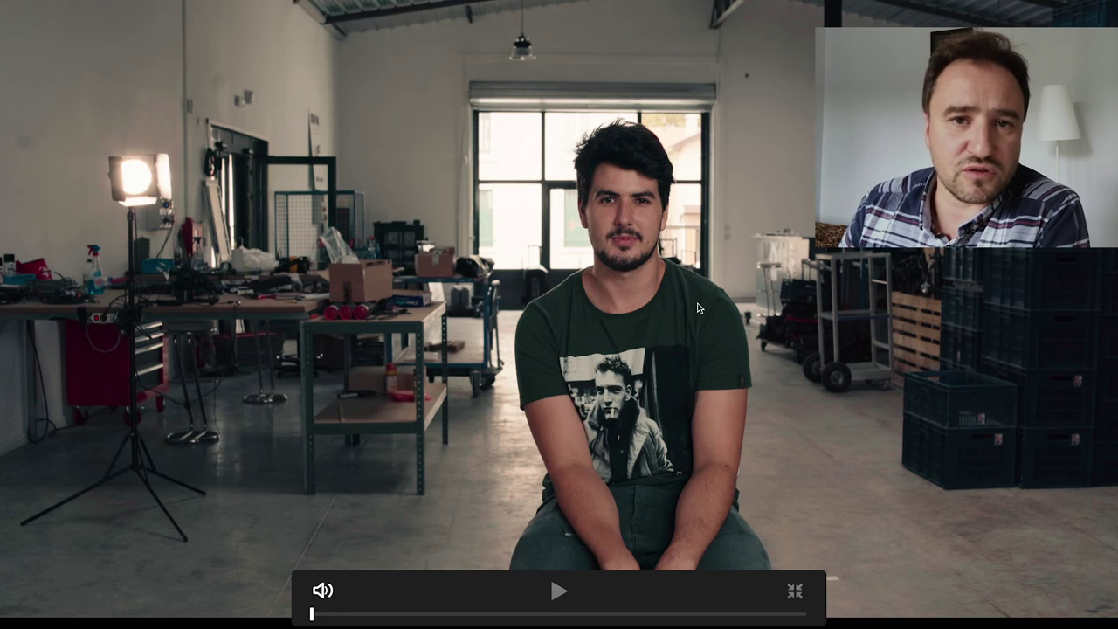
{"action": "key", "text": "Escape"}
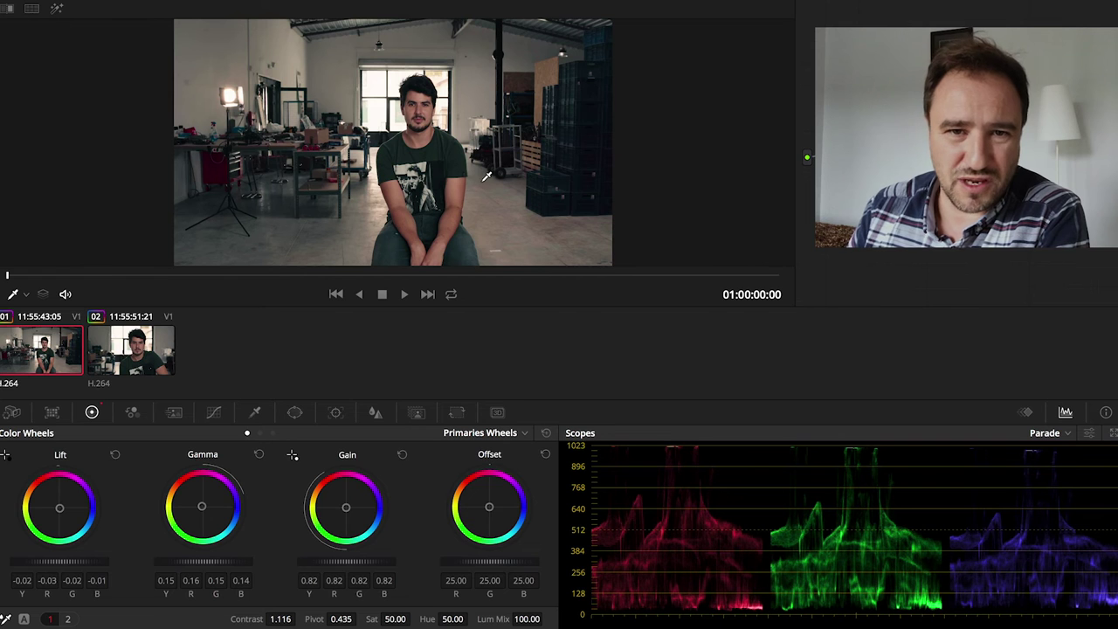
{"action": "scroll", "coordinate": [454, 150], "scroll_direction": "up", "scroll_amount": 2}
{"action": "scroll", "coordinate": [435, 131], "scroll_direction": "up", "scroll_amount": 2}
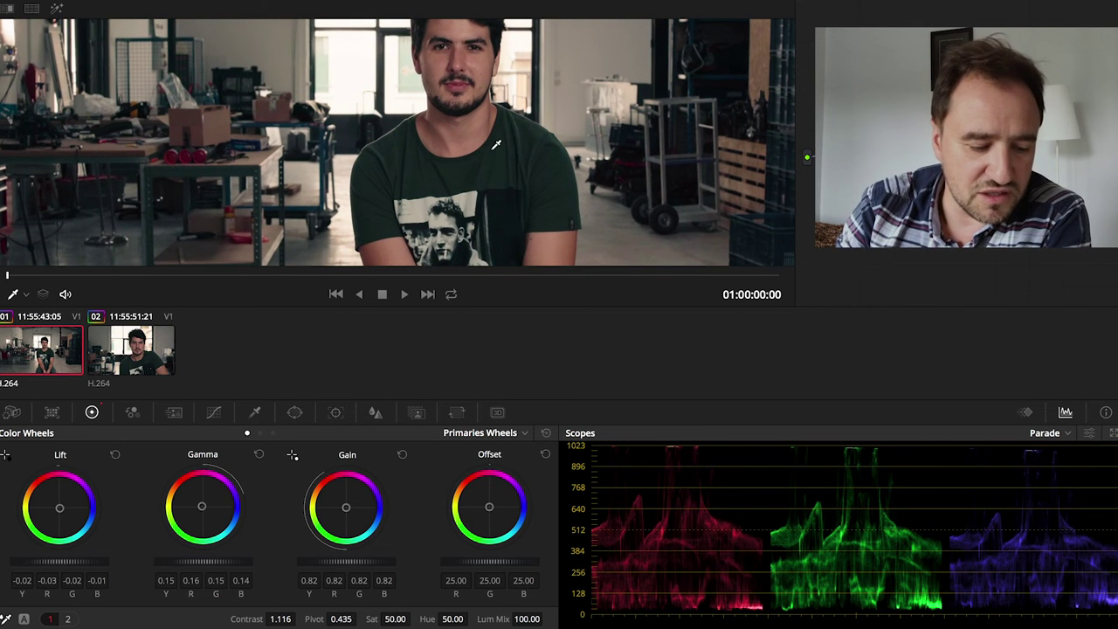
{"action": "scroll", "coordinate": [495, 144], "scroll_direction": "down", "scroll_amount": 4}
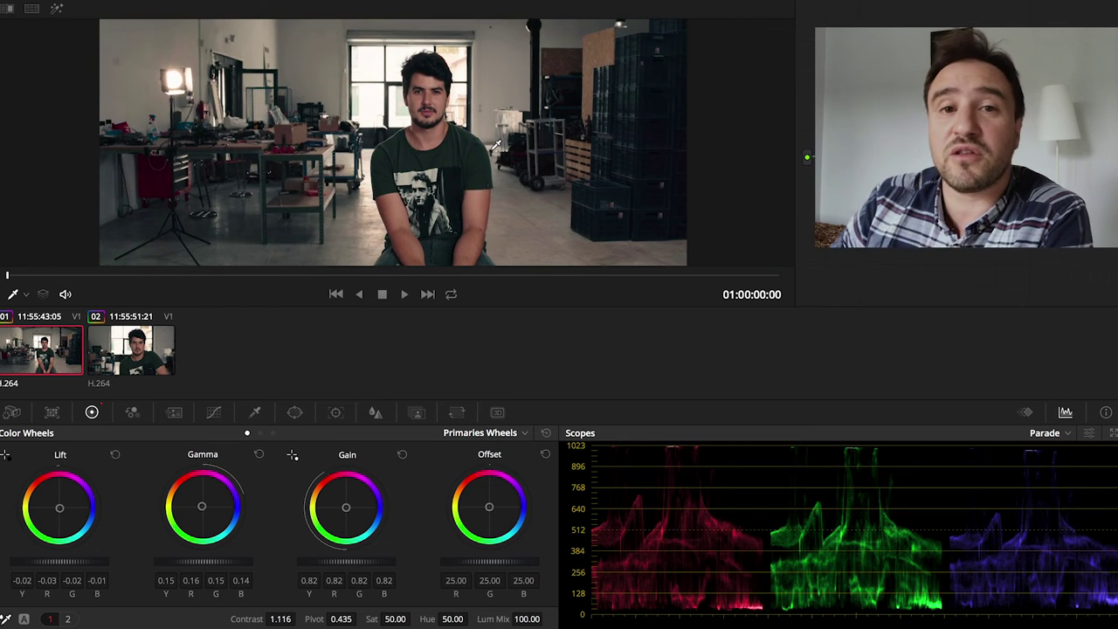
{"action": "scroll", "coordinate": [497, 144], "scroll_direction": "down", "scroll_amount": 4}
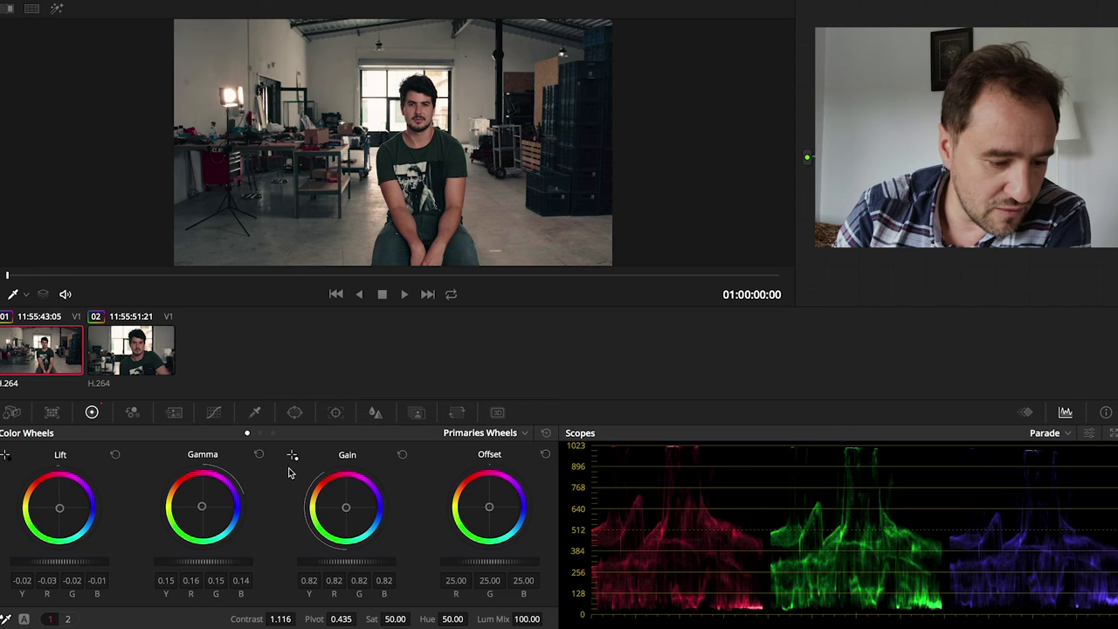
- Raise the first clip's overall Gain to 0.84 and lower its overall Lift to -0.03
{"action": "scroll", "coordinate": [327, 565], "scroll_direction": "up", "scroll_amount": 1}
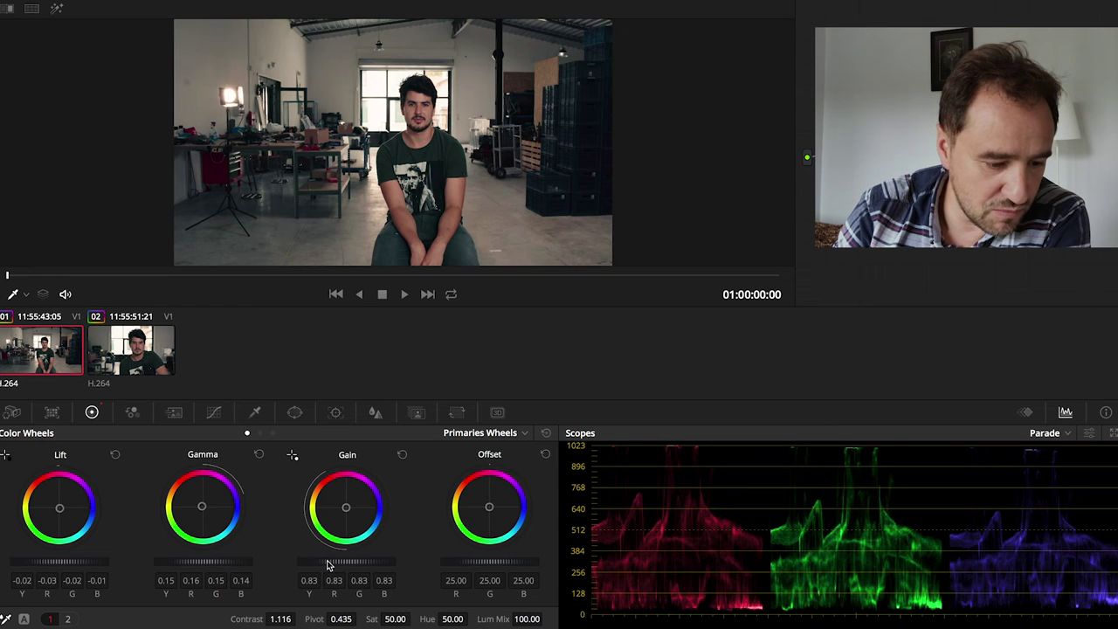
{"action": "scroll", "coordinate": [328, 565], "scroll_direction": "up", "scroll_amount": 1}
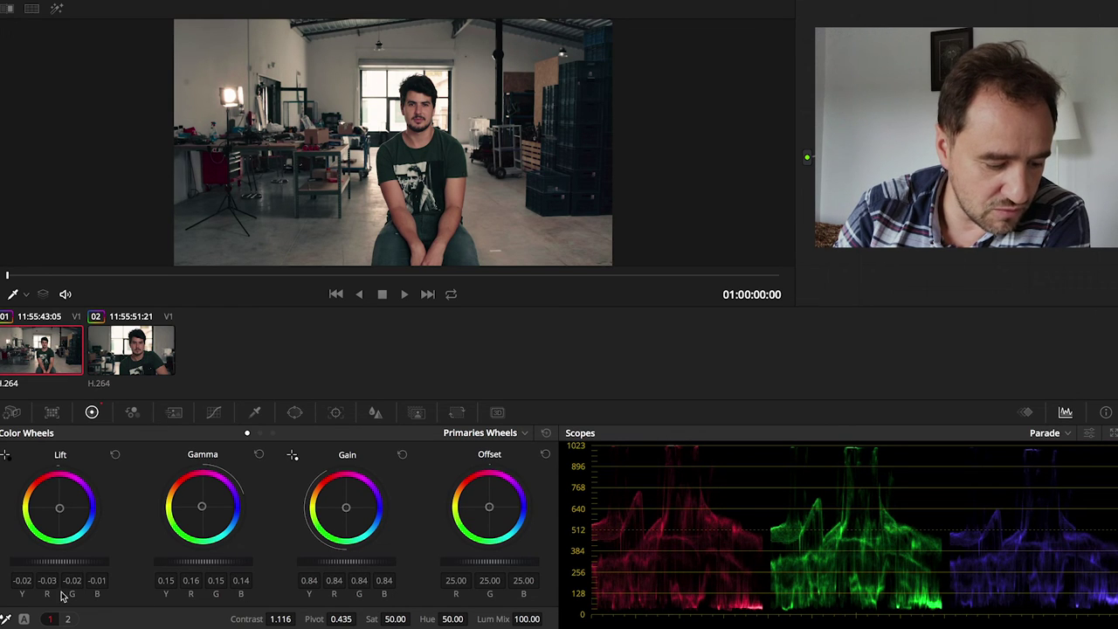
{"action": "scroll", "coordinate": [62, 565], "scroll_direction": "down", "scroll_amount": 1}
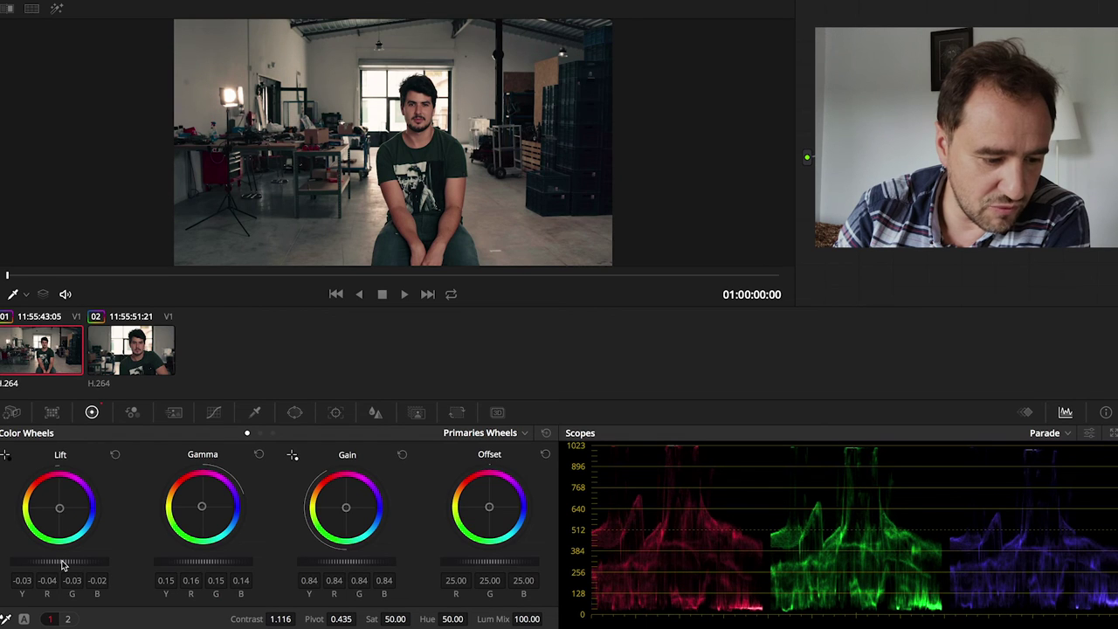
- Raise the first clip's overall Gamma to 0.17 and lower its overall Lift to -0.04
{"action": "scroll", "coordinate": [186, 565], "scroll_direction": "up", "scroll_amount": 1}
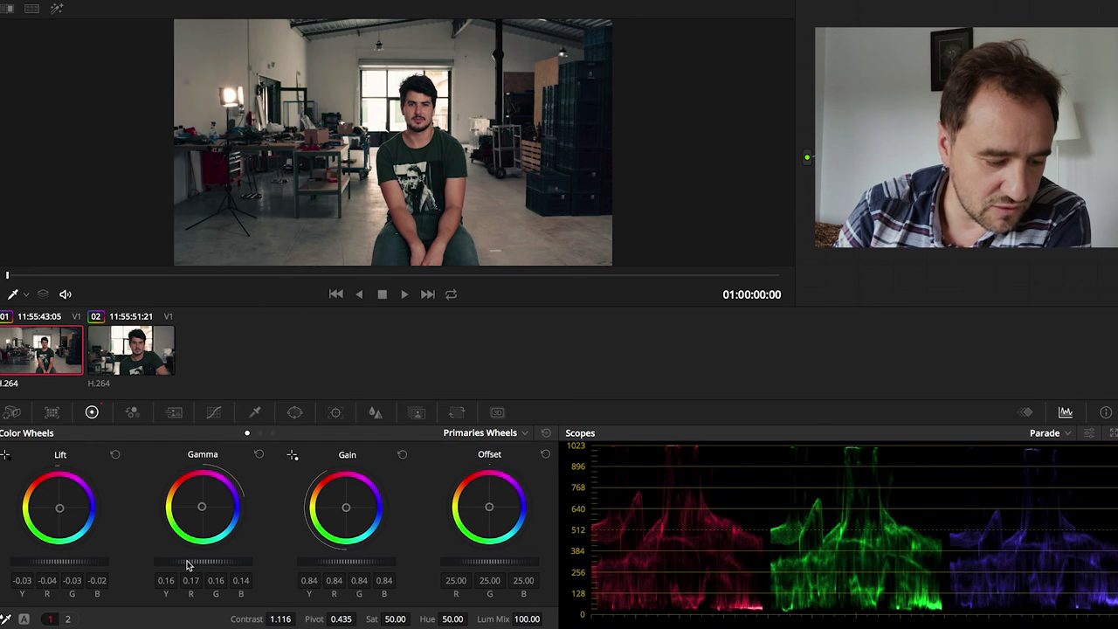
{"action": "scroll", "coordinate": [186, 565], "scroll_direction": "up", "scroll_amount": 1}
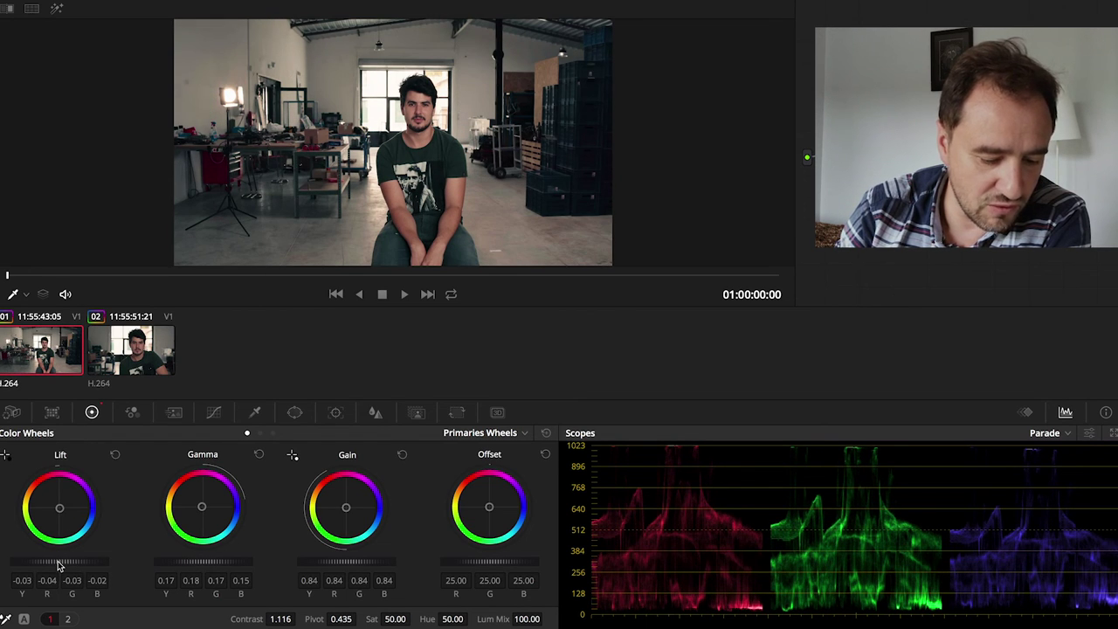
{"action": "scroll", "coordinate": [59, 565], "scroll_direction": "down", "scroll_amount": 2}
{"action": "scroll", "coordinate": [58, 565], "scroll_direction": "up", "scroll_amount": 1}
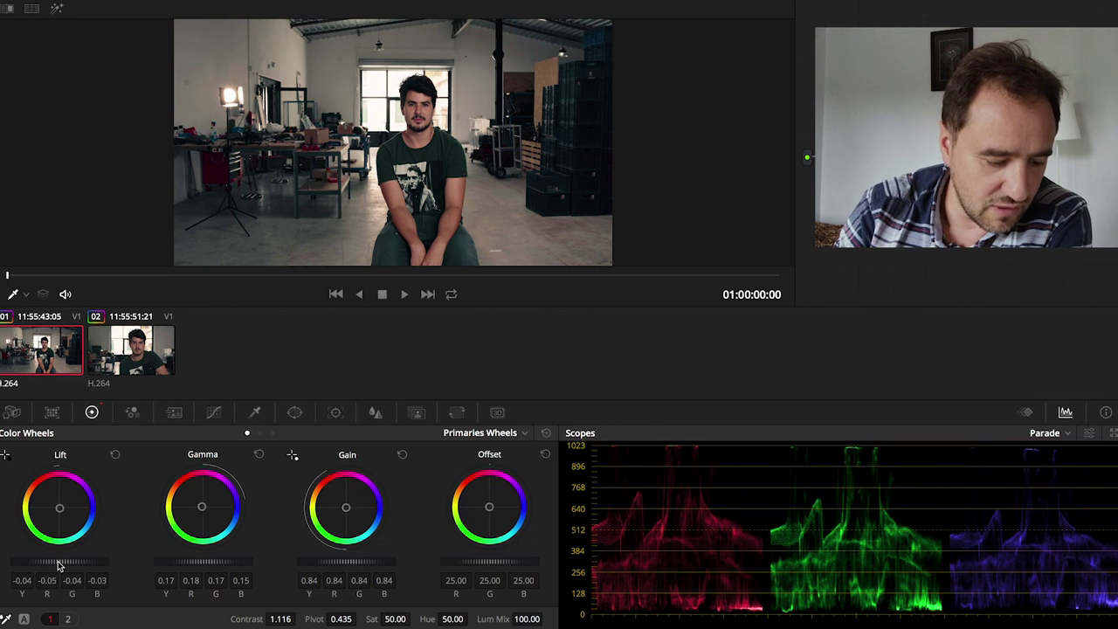